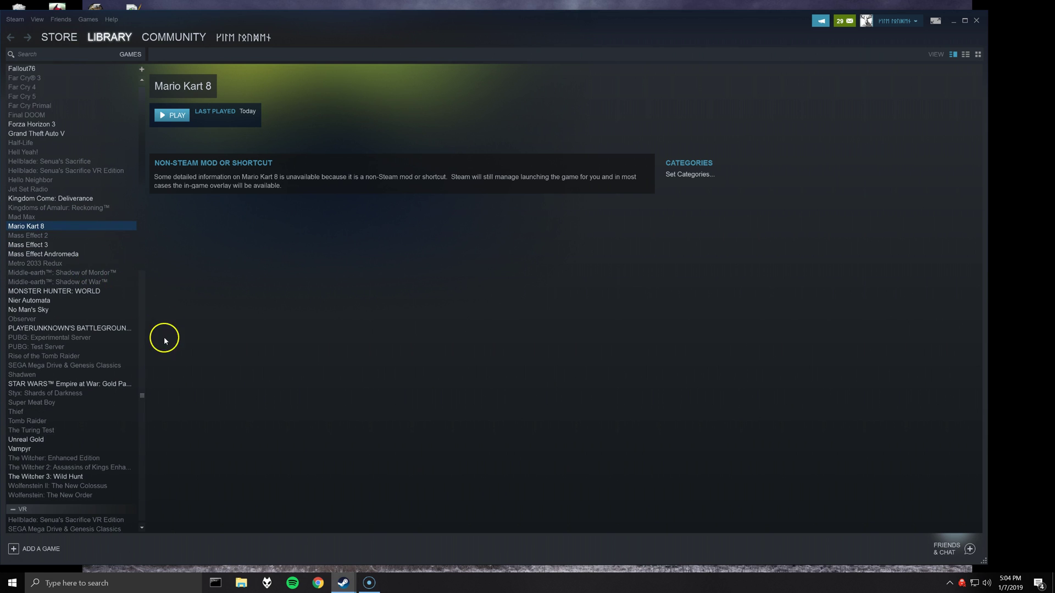
Add Wordpad to the library as a non-Steam game to serve as a placeholder shortcut.
left_click_drag(142, 344, 143, 333)
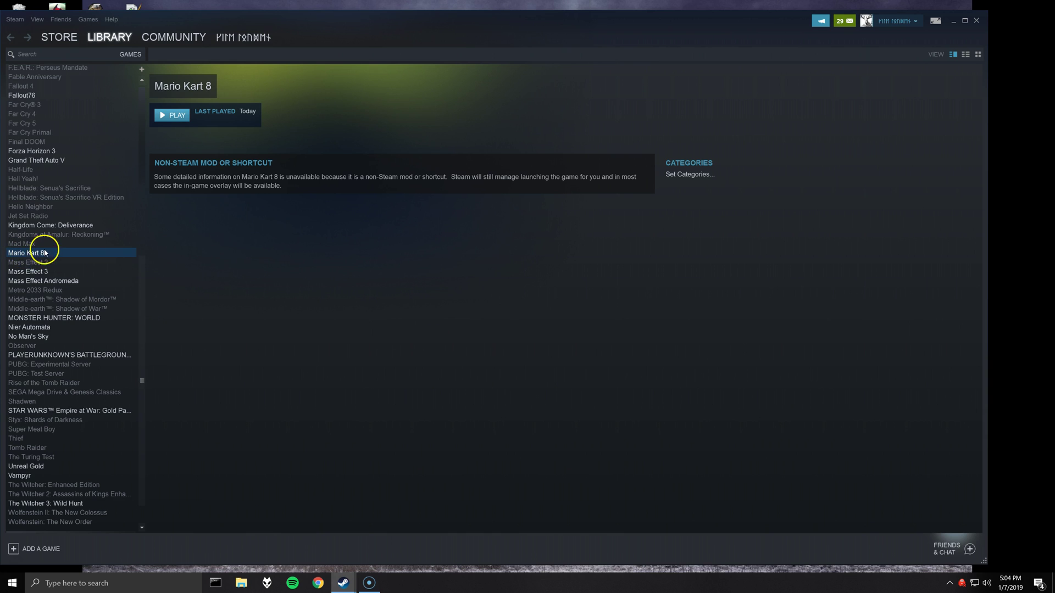
scroll(139, 299, "down", 1)
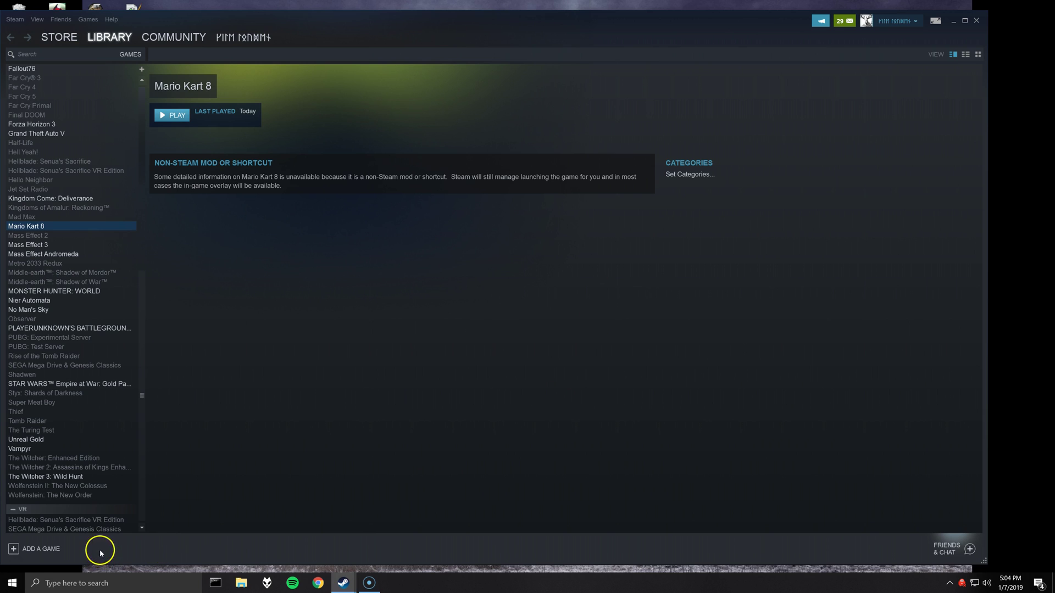
left_click(37, 550)
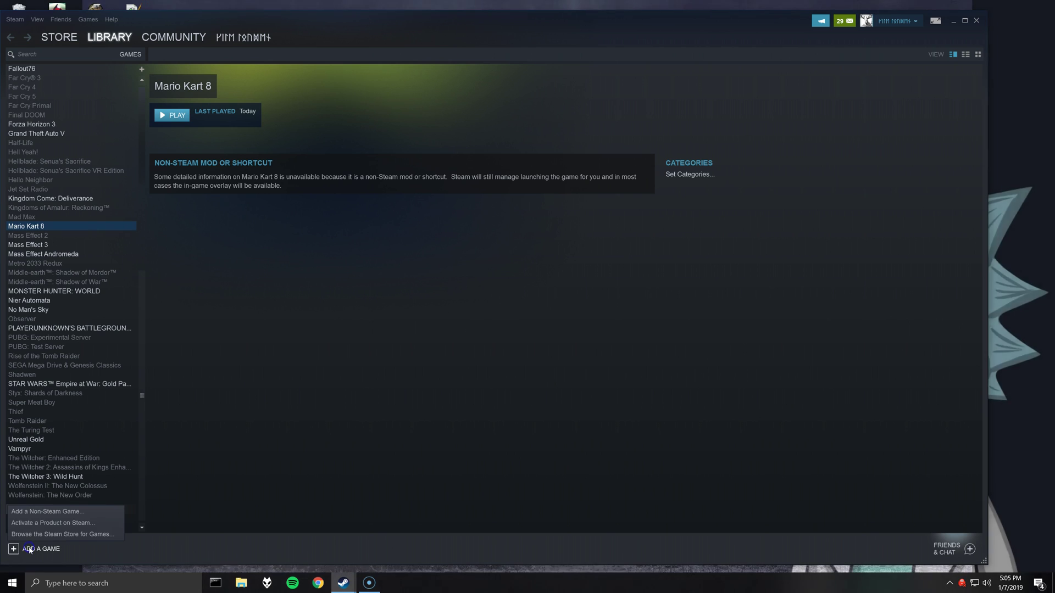
left_click(41, 513)
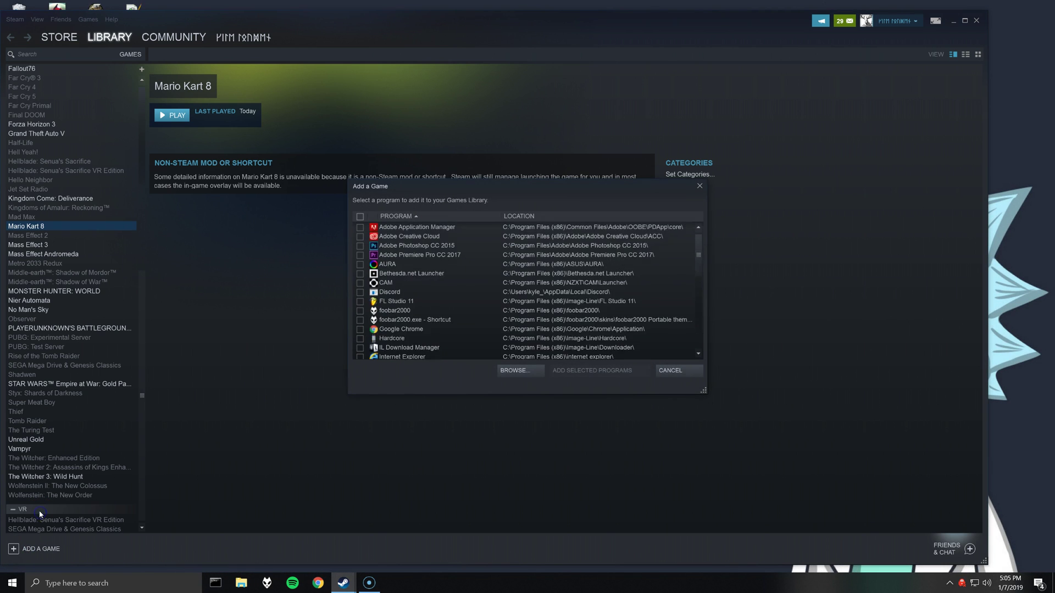
scroll(579, 268, "down", 10)
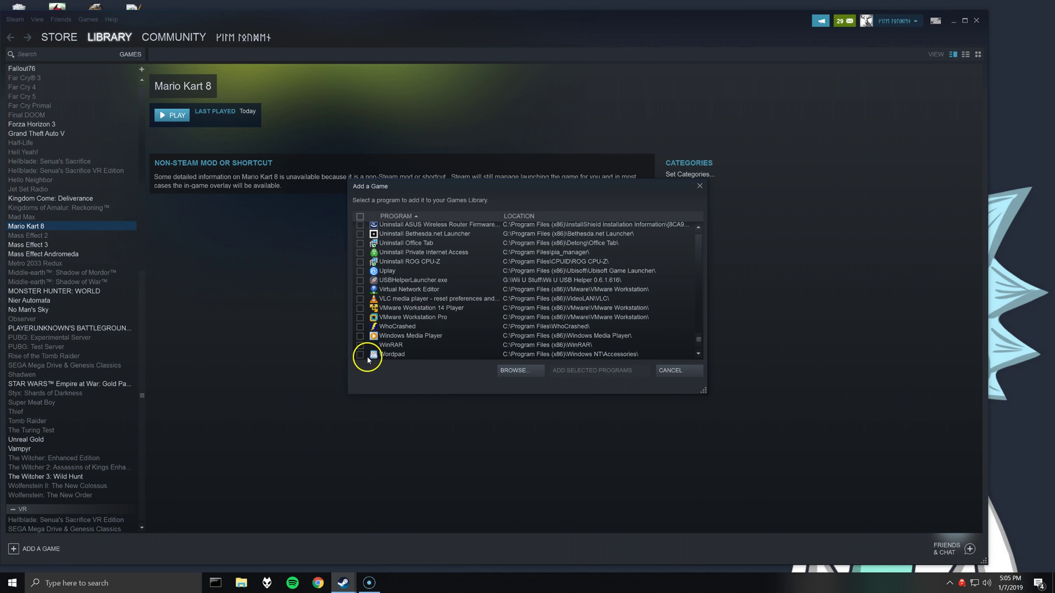
left_click(360, 355)
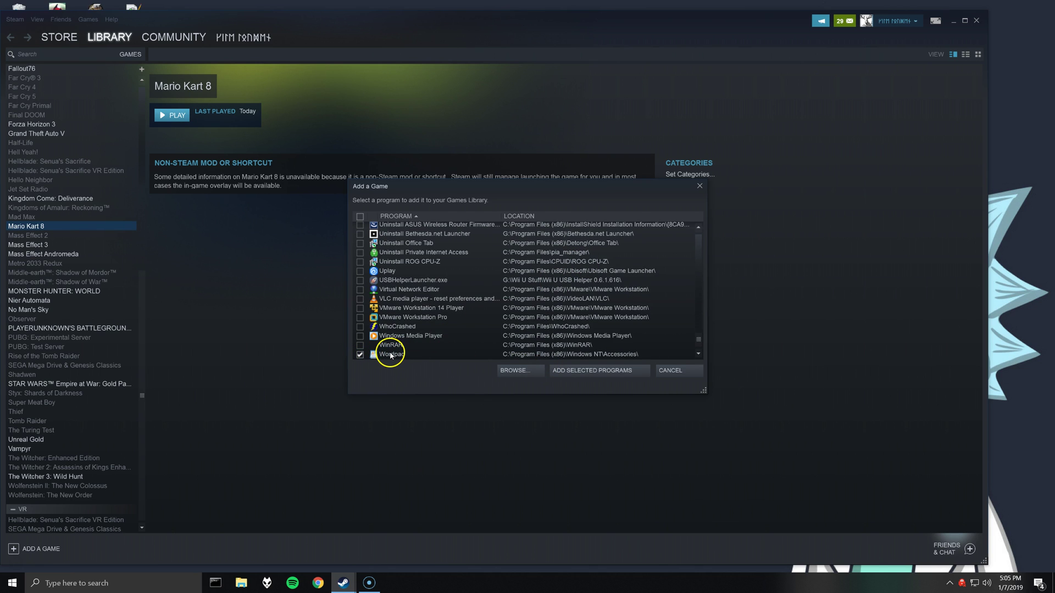
left_click(587, 370)
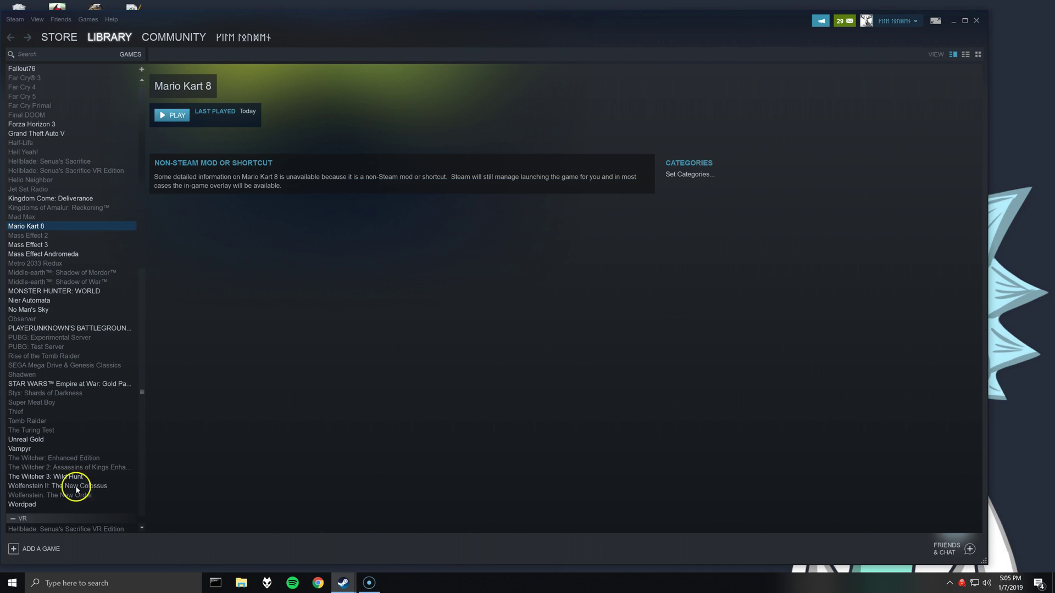
Change the Wordpad shortcut's target to Cemu.exe in G:\cemu_1.14.0 through its properties.
left_click(25, 504)
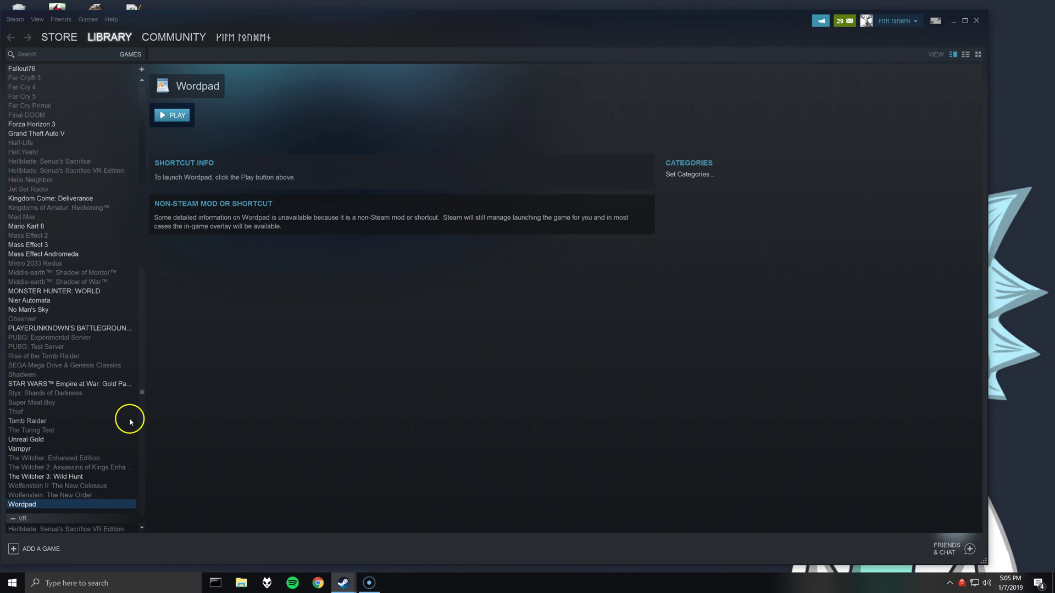
right_click(35, 505)
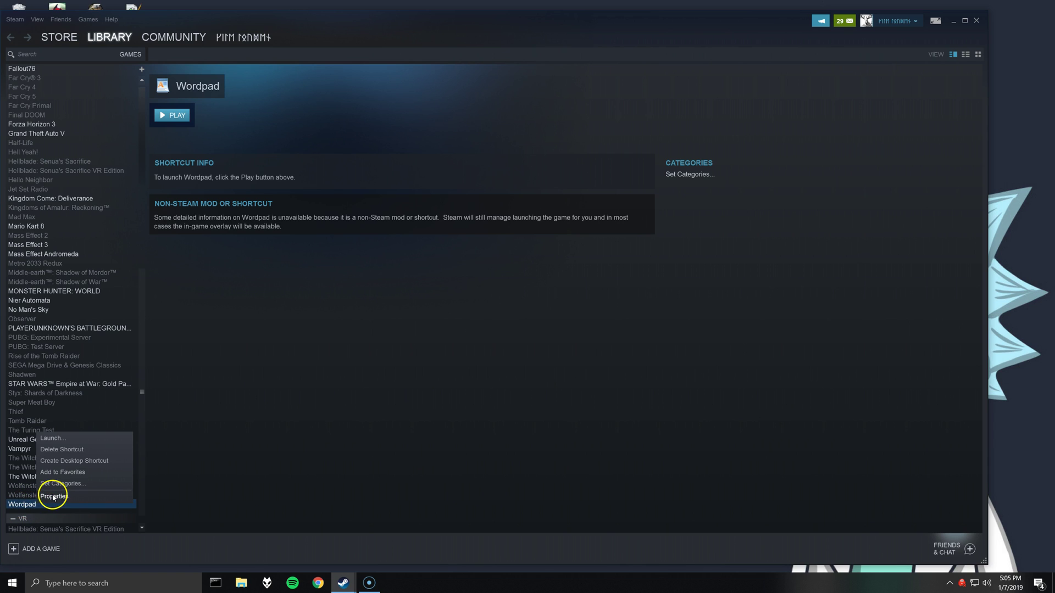
left_click(51, 497)
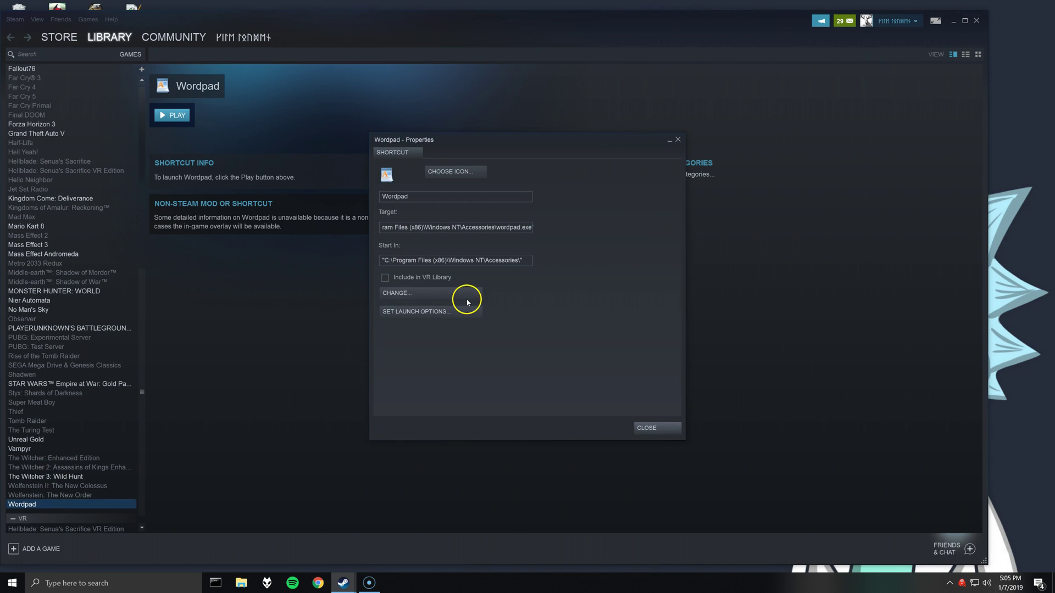
left_click(403, 295)
left_click(638, 217)
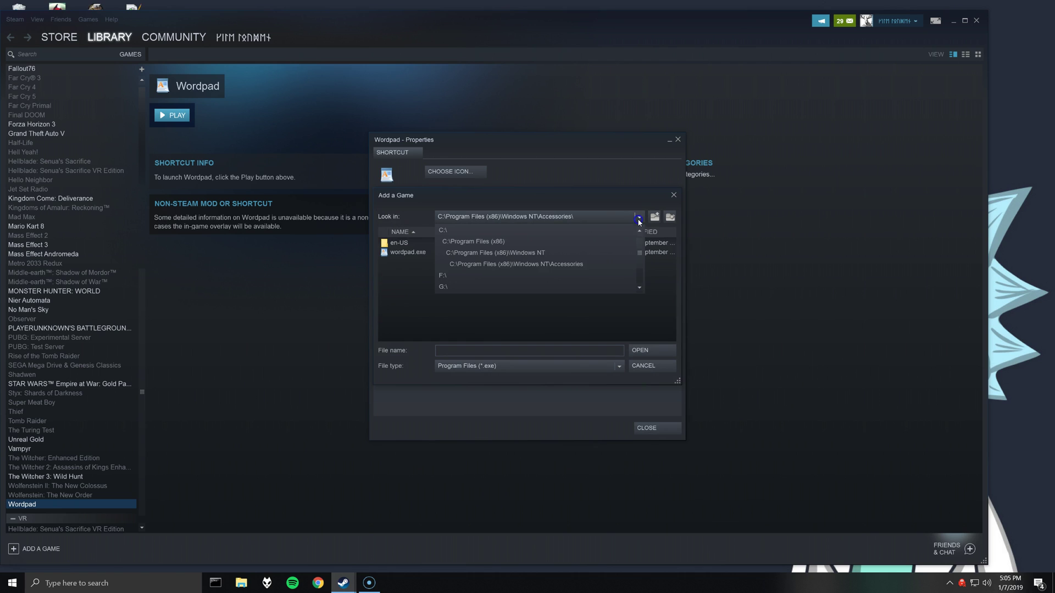
left_click(474, 287)
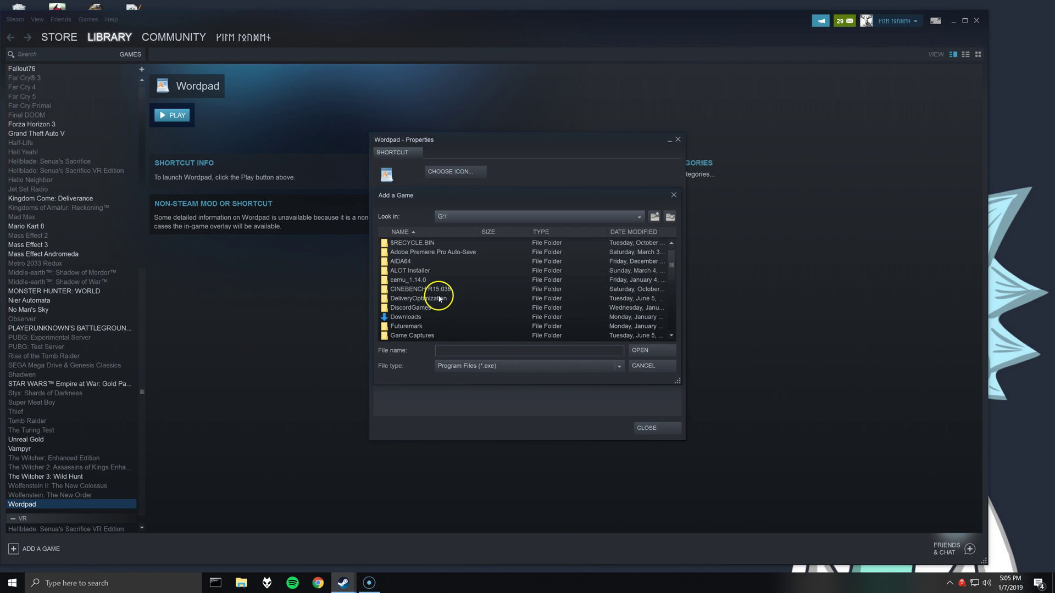
double_click(415, 280)
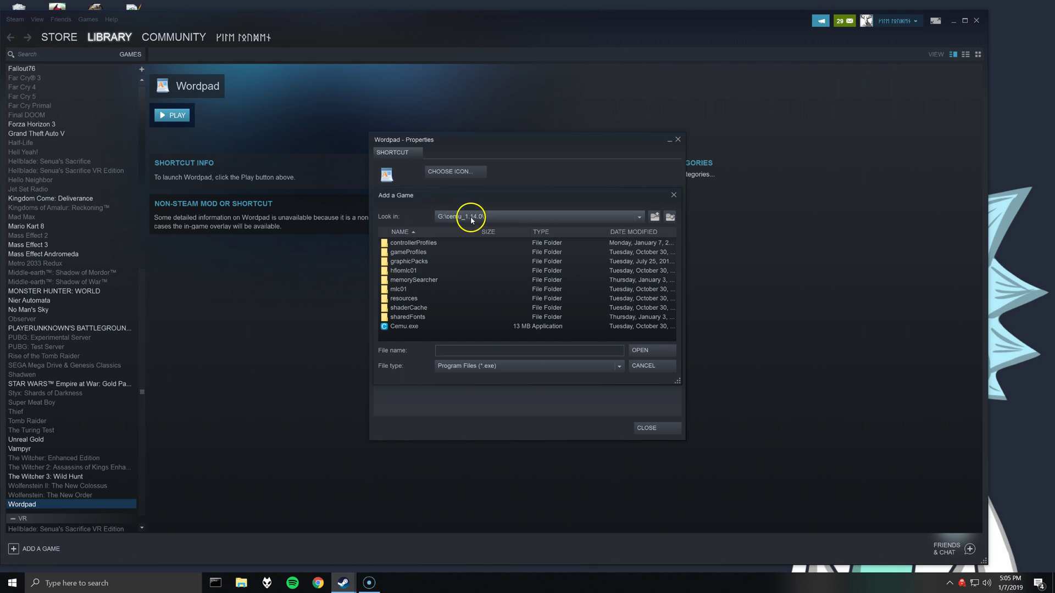
left_click(413, 326)
left_click(642, 351)
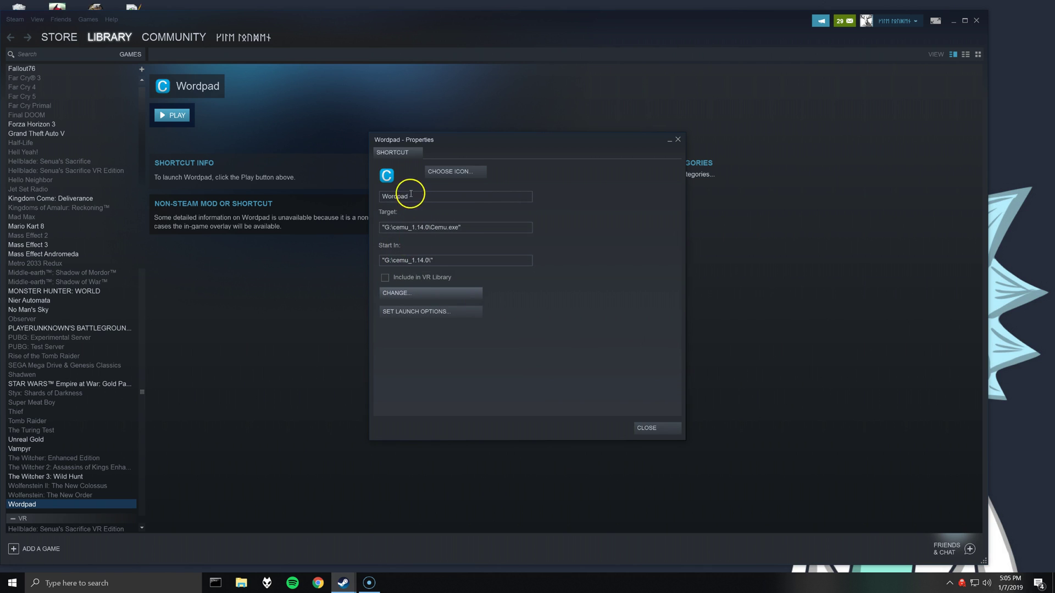
Enter -g "" in the shortcut's launch options, and copy the path of Breath of the Wild's code folder under G:\Wii U Stuff\Games in File Explorer.
left_click(397, 312)
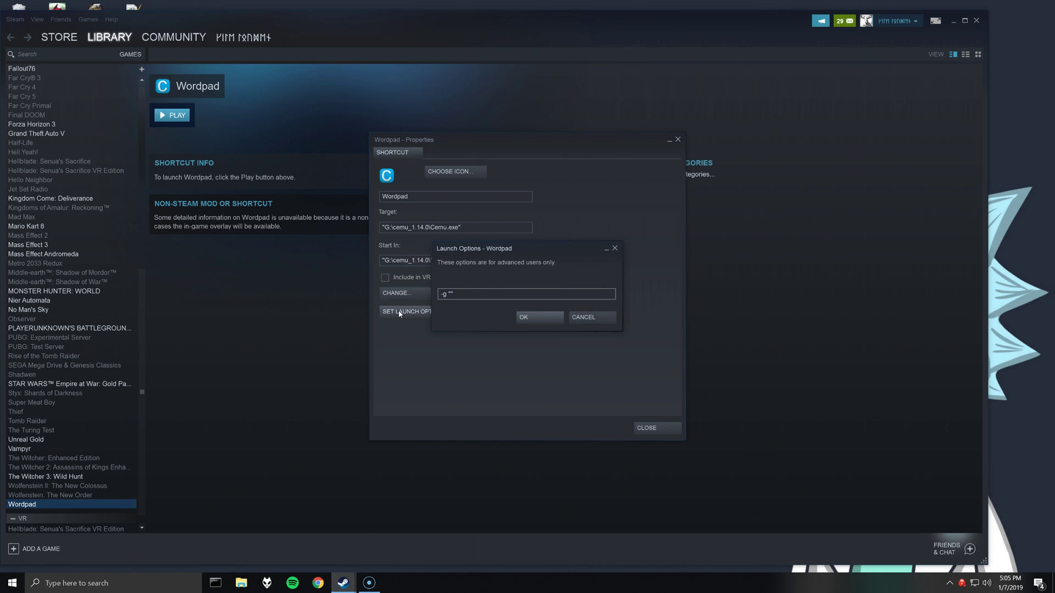
left_click(241, 583)
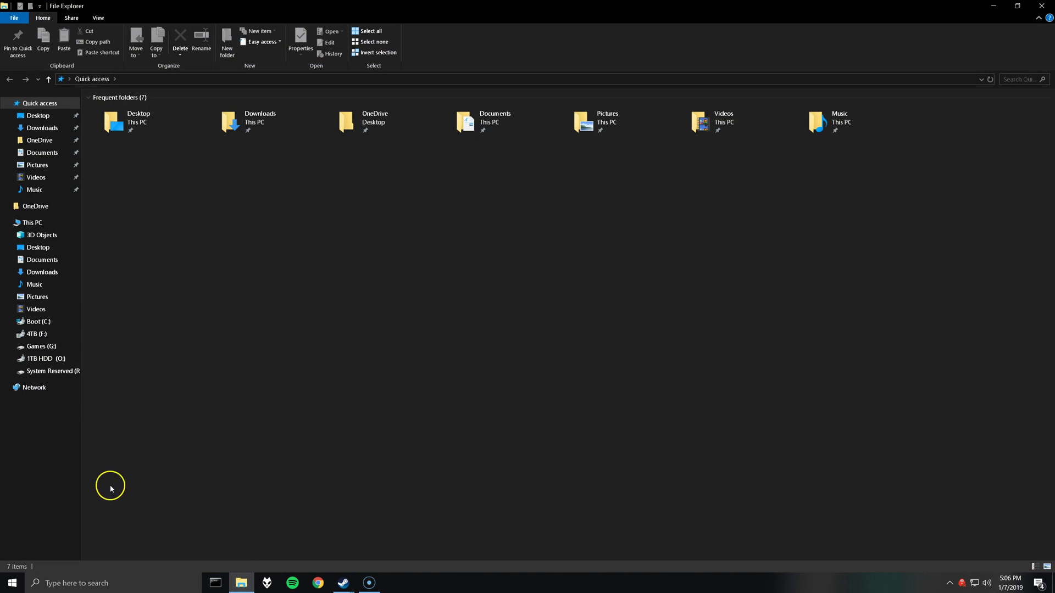
left_click(43, 348)
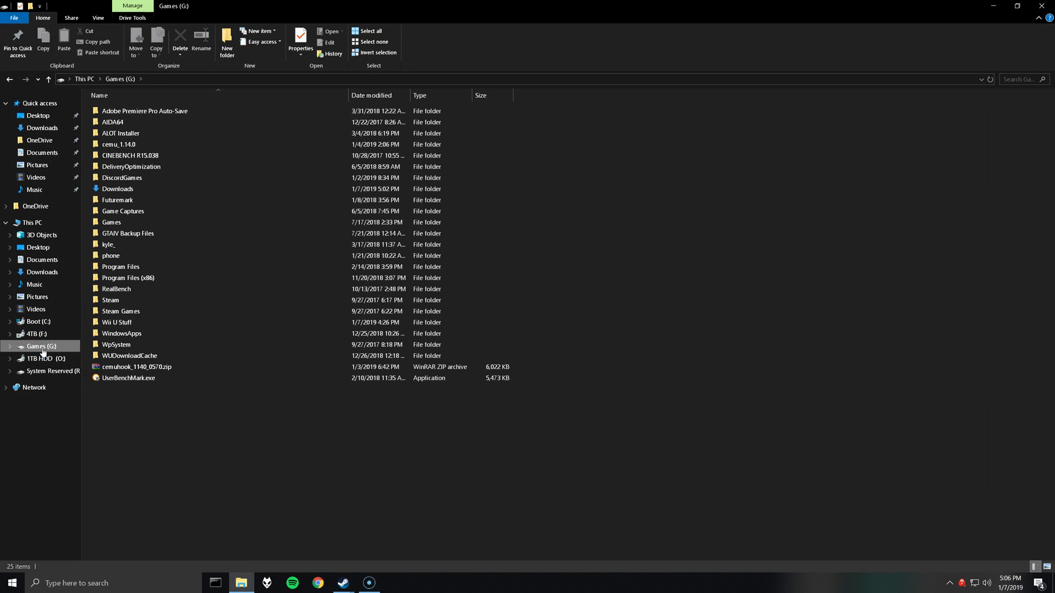
double_click(118, 323)
left_click(130, 113)
double_click(130, 113)
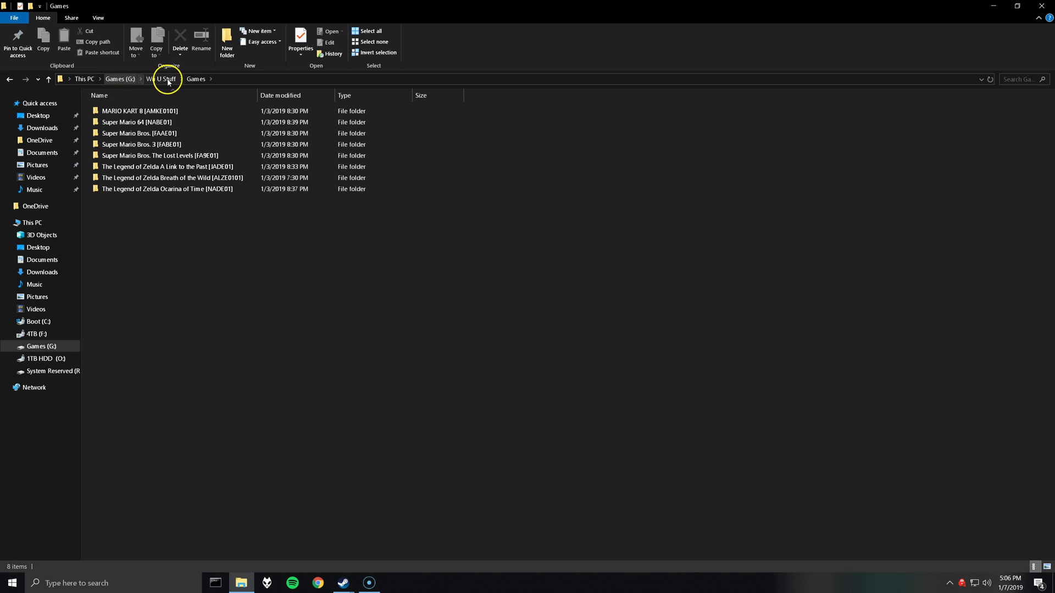
double_click(165, 178)
double_click(108, 111)
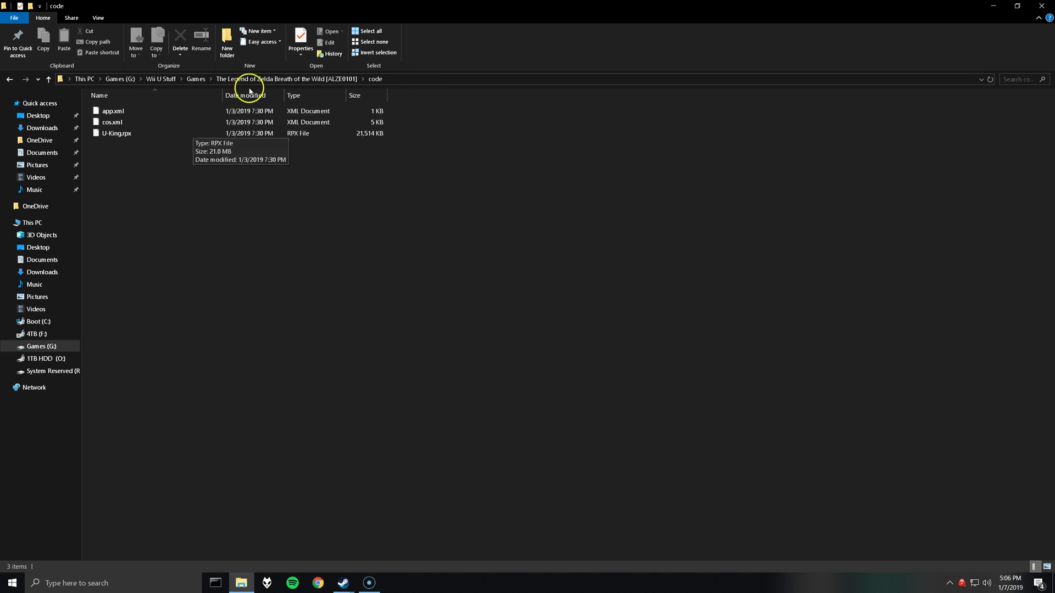
left_click(405, 79)
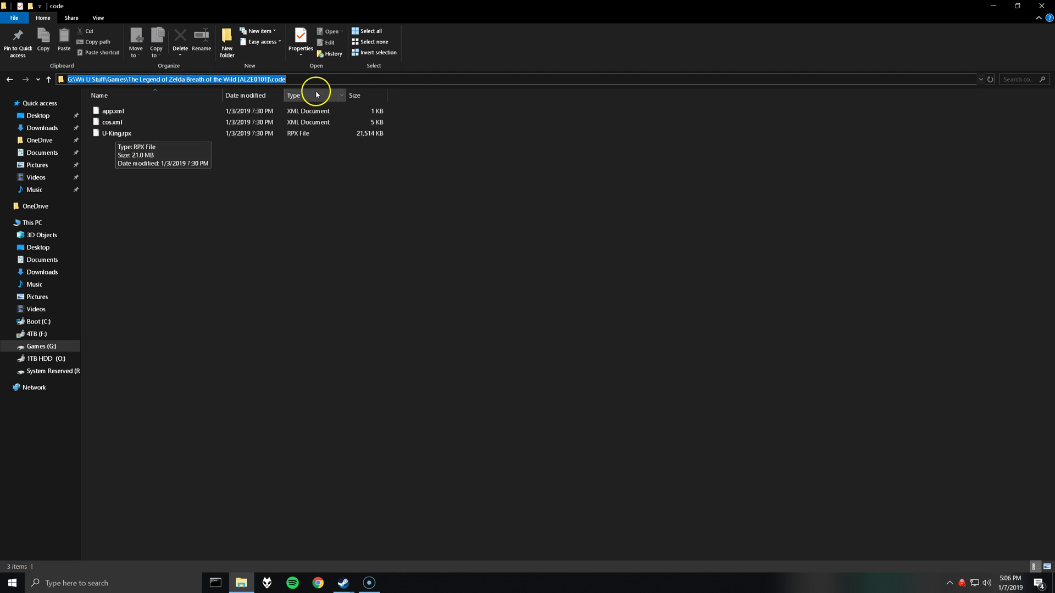
right_click(302, 80)
left_click(331, 114)
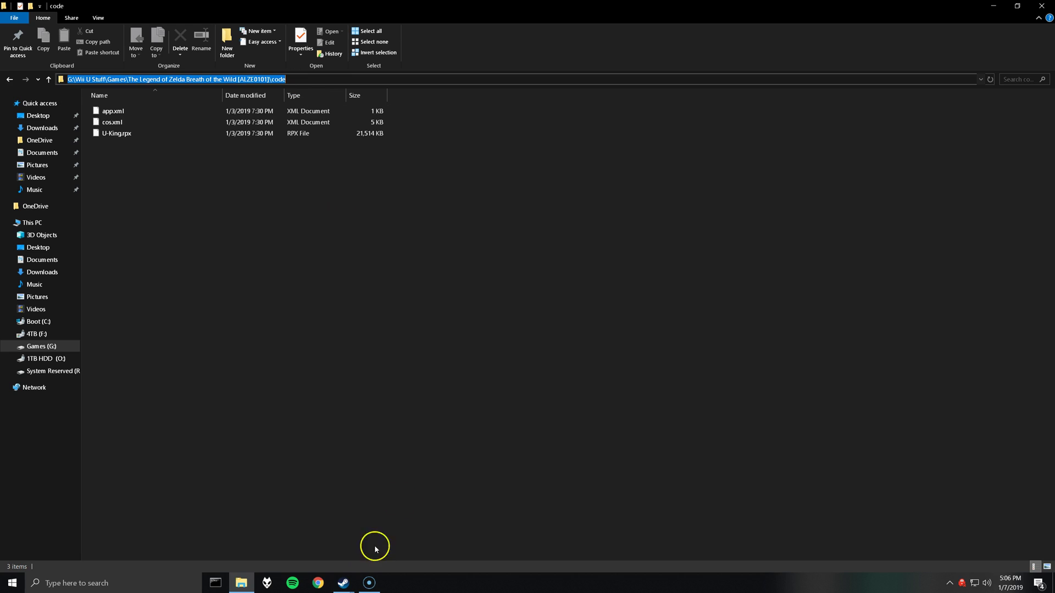
Back in Steam's launch options, paste the folder path between the quotes, append \U-King.rpx, add -f after the closing quote, and confirm.
left_click(344, 581)
left_click(415, 536)
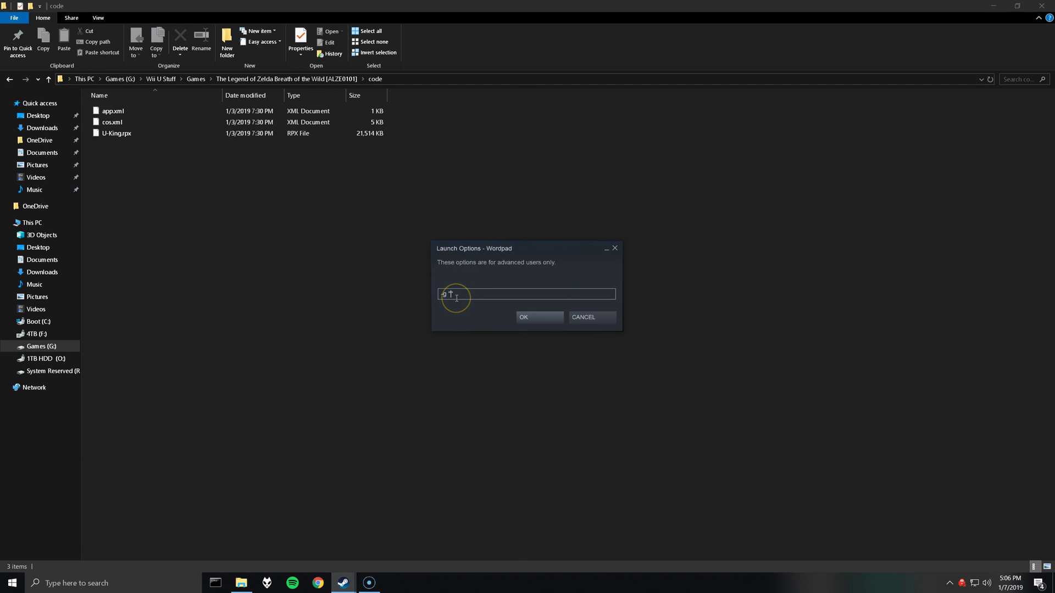
key("ctrl+v")
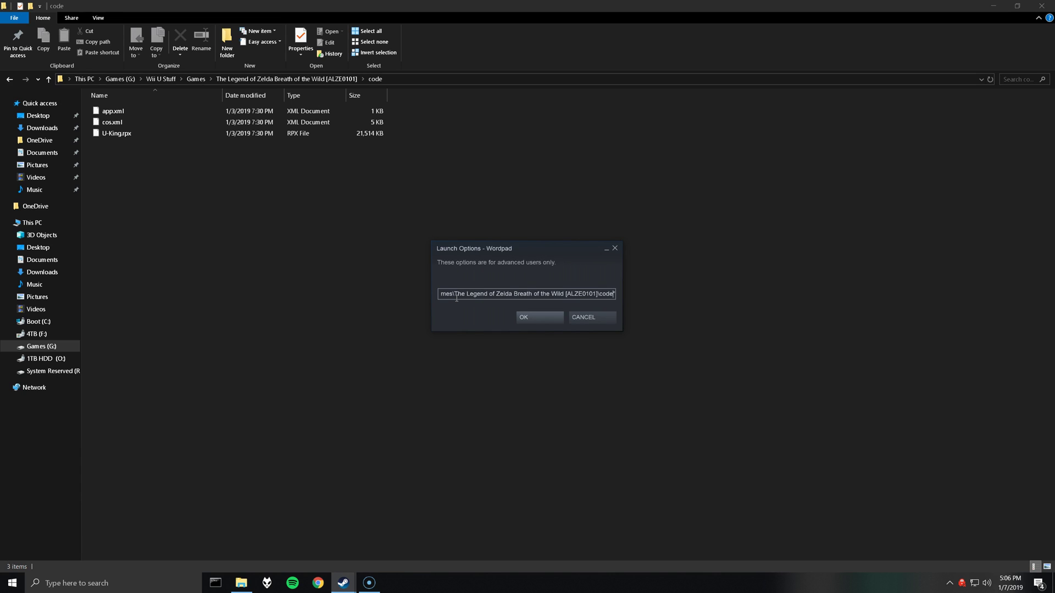
type("\\U-")
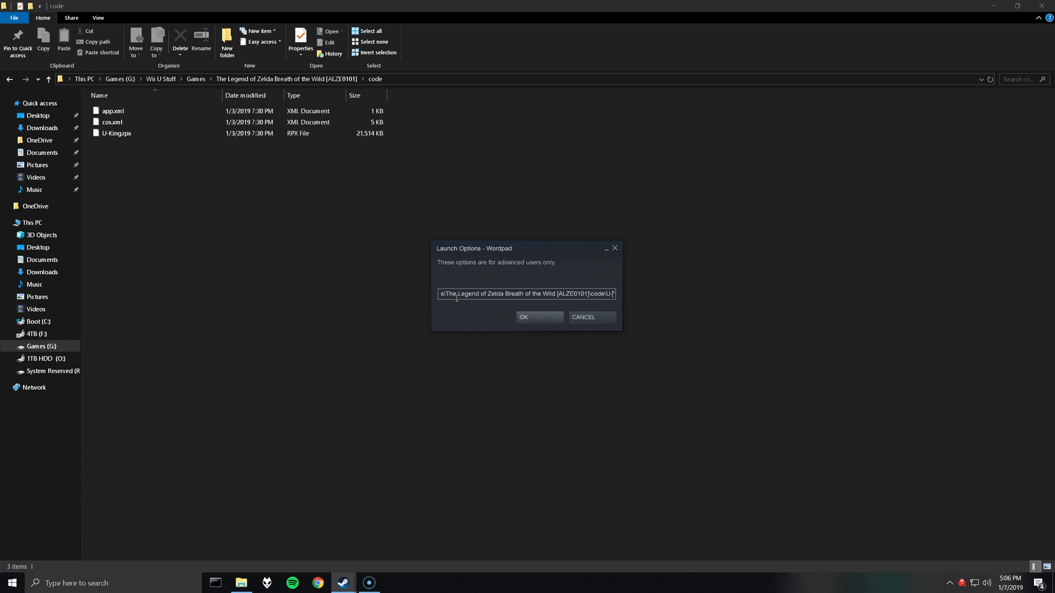
type("King")
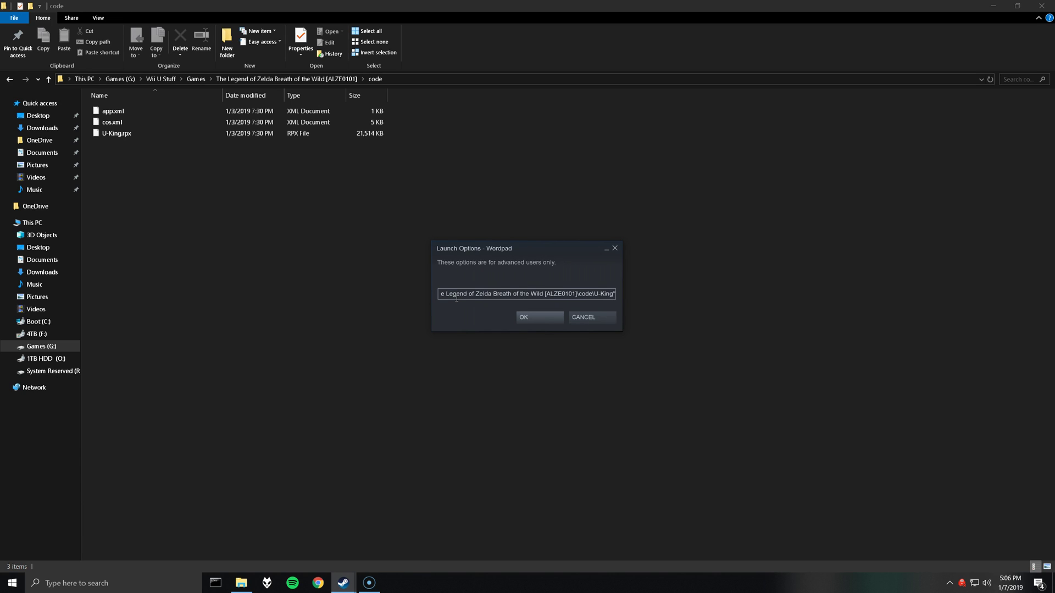
type(".rpx")
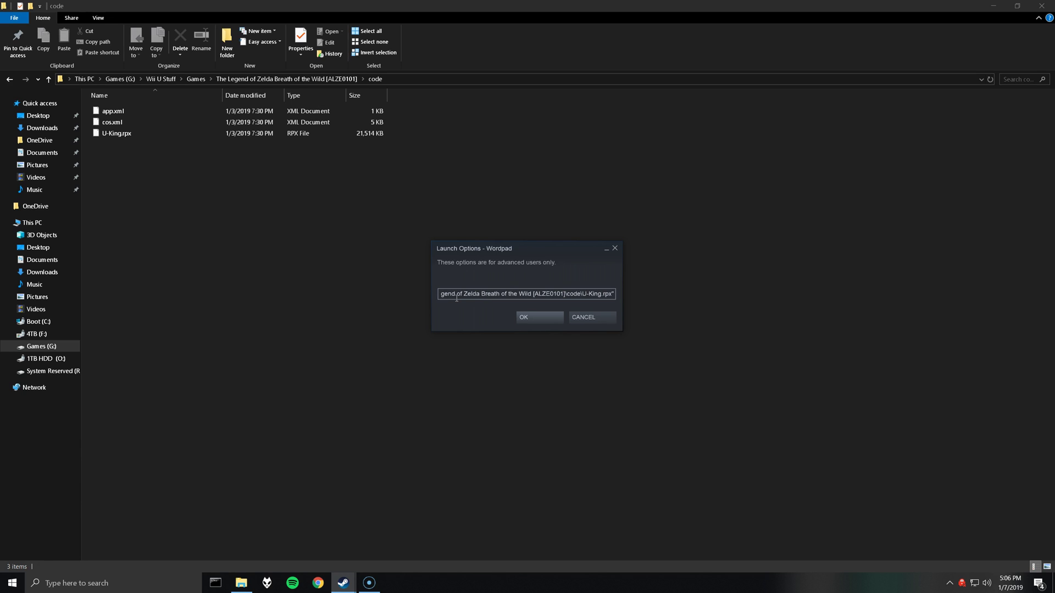
key("End")
type("-f")
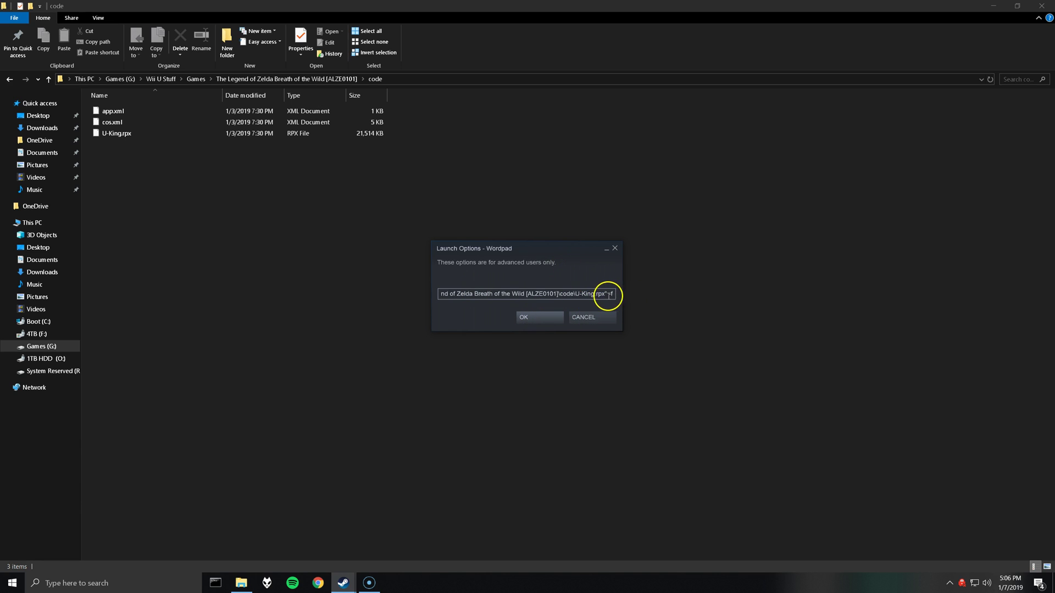
left_click(547, 323)
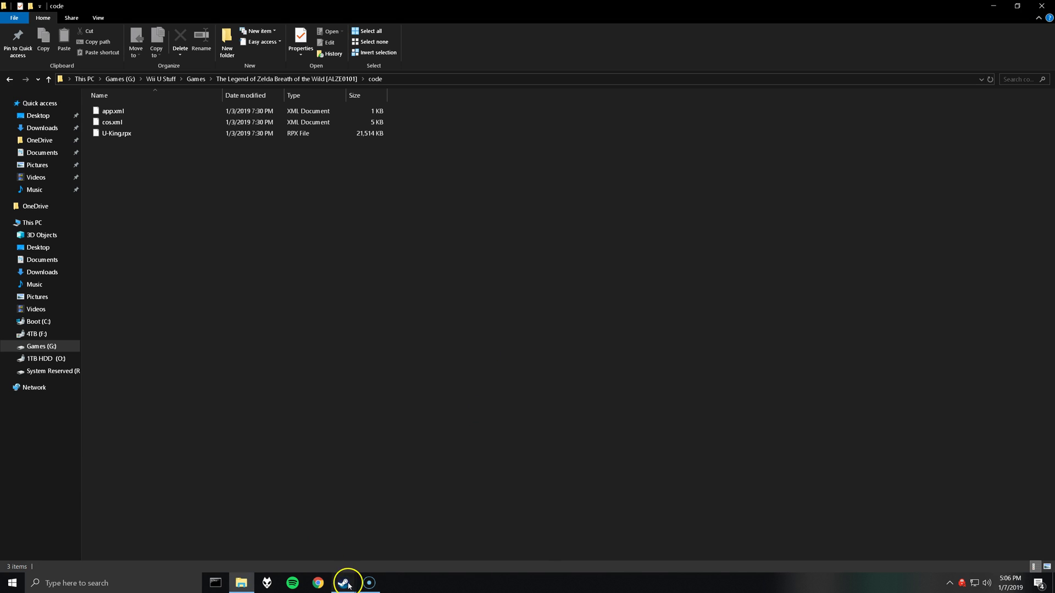
Rename the Wordpad shortcut as "The Legend of Zelda - Breath of the Wild" in its properties.
mouse_move(346, 582)
left_click(428, 534)
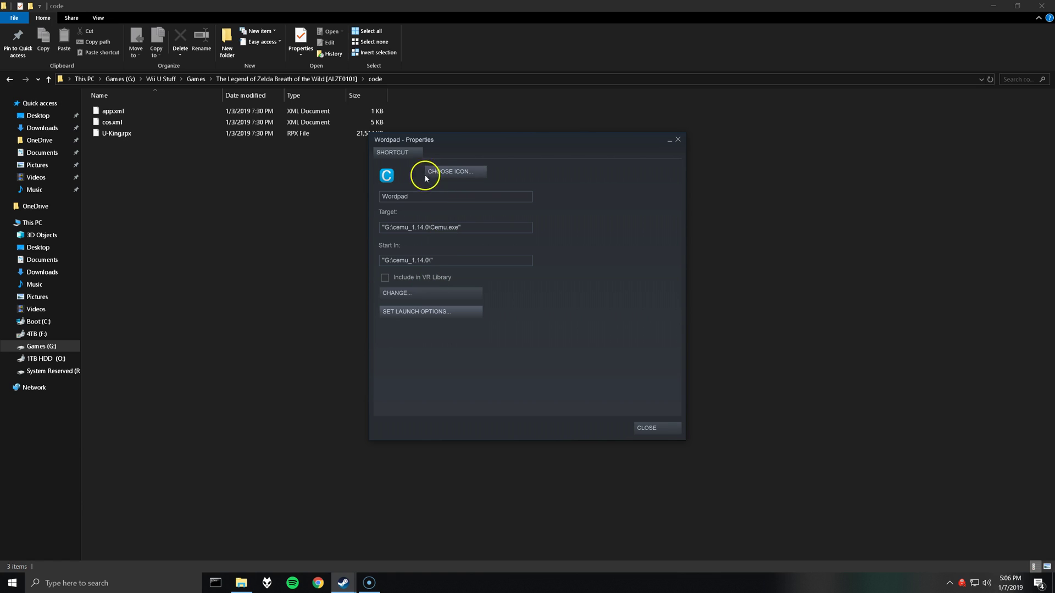
left_click_drag(415, 197, 388, 196)
type("Ze")
key("BackSpace")
key("BackSpace")
type("The Le")
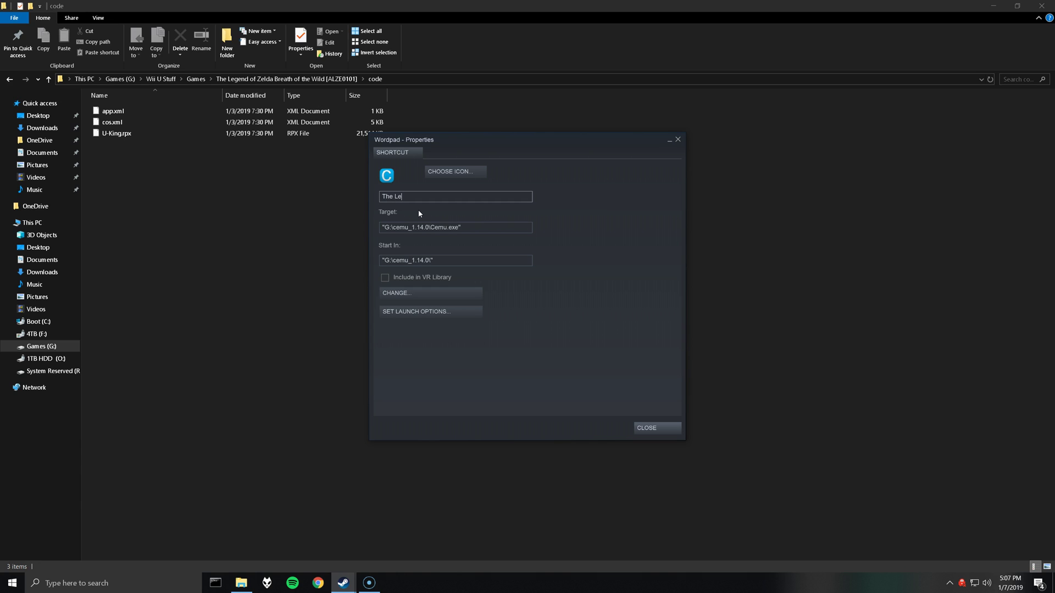
type("gend of Zelda - Breath of the Wild")
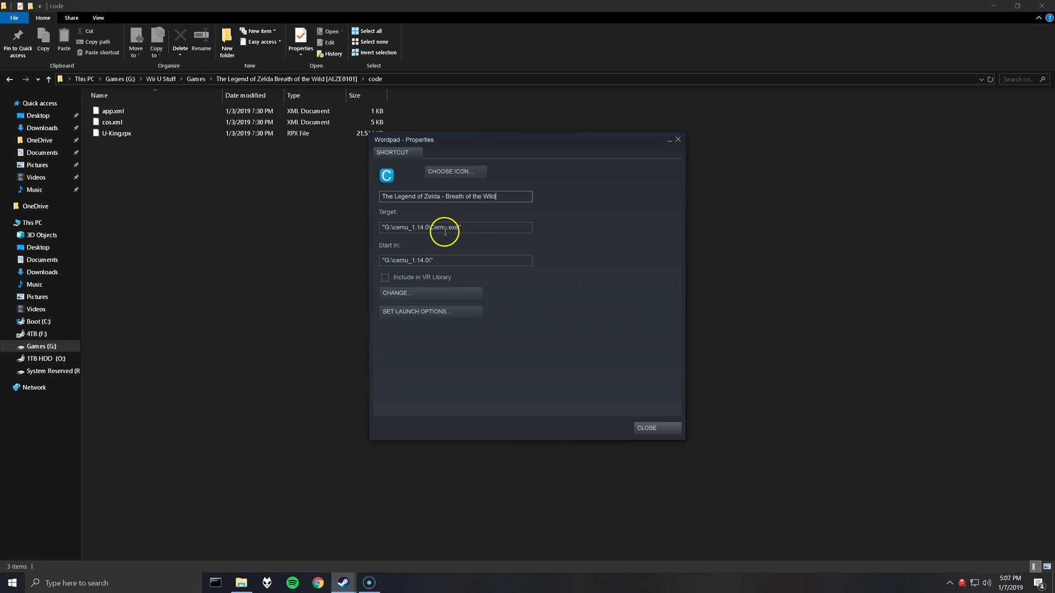
Open the icon chooser for the Wordpad shortcut and browse to the G:\Wii U Stuff\Icons folder.
left_click(447, 172)
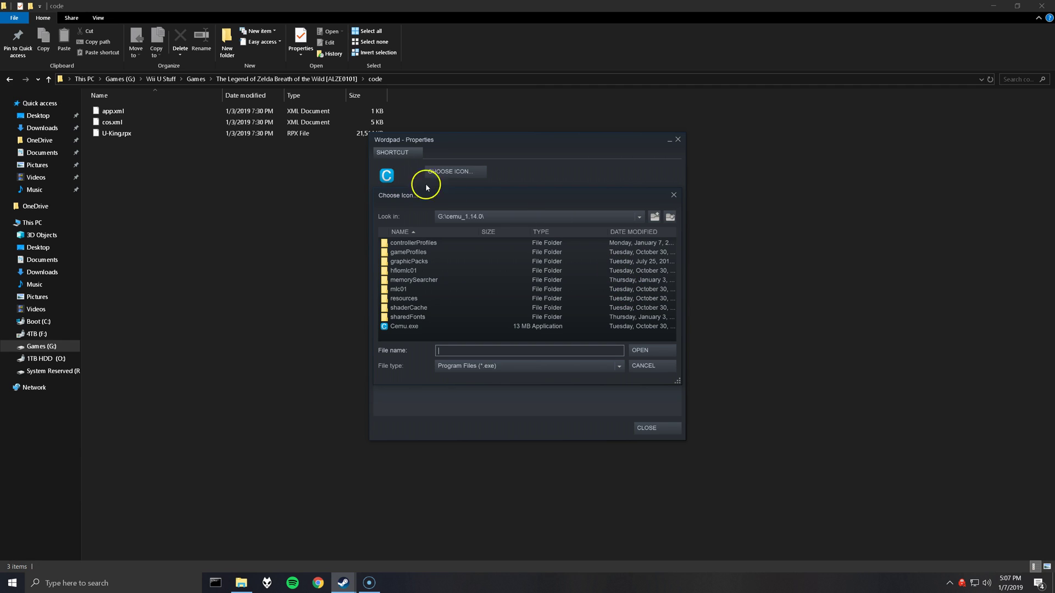
left_click(639, 216)
left_click(455, 253)
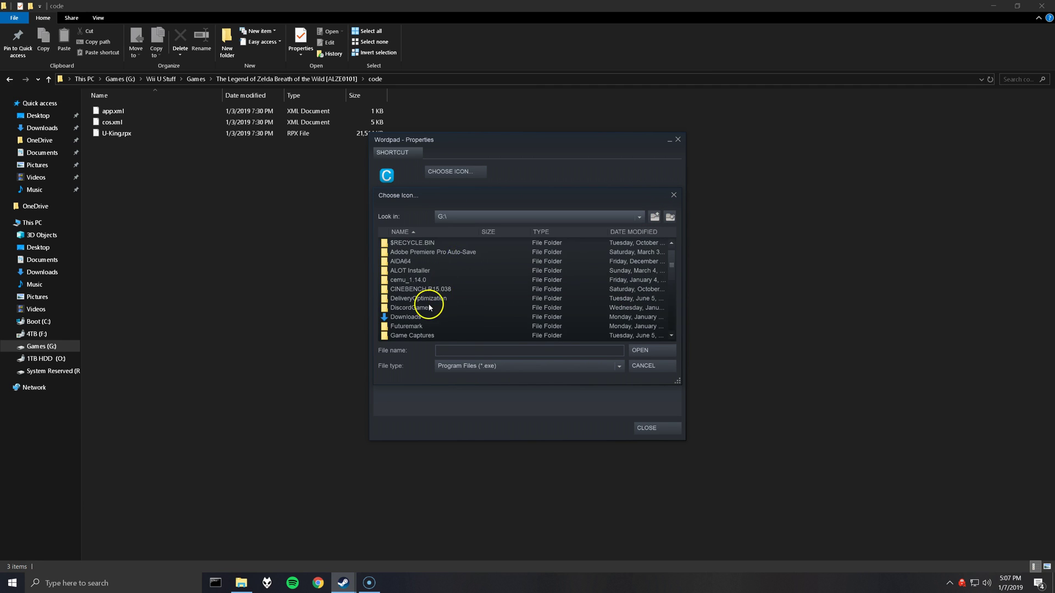
scroll(429, 308, "down", 5)
double_click(415, 326)
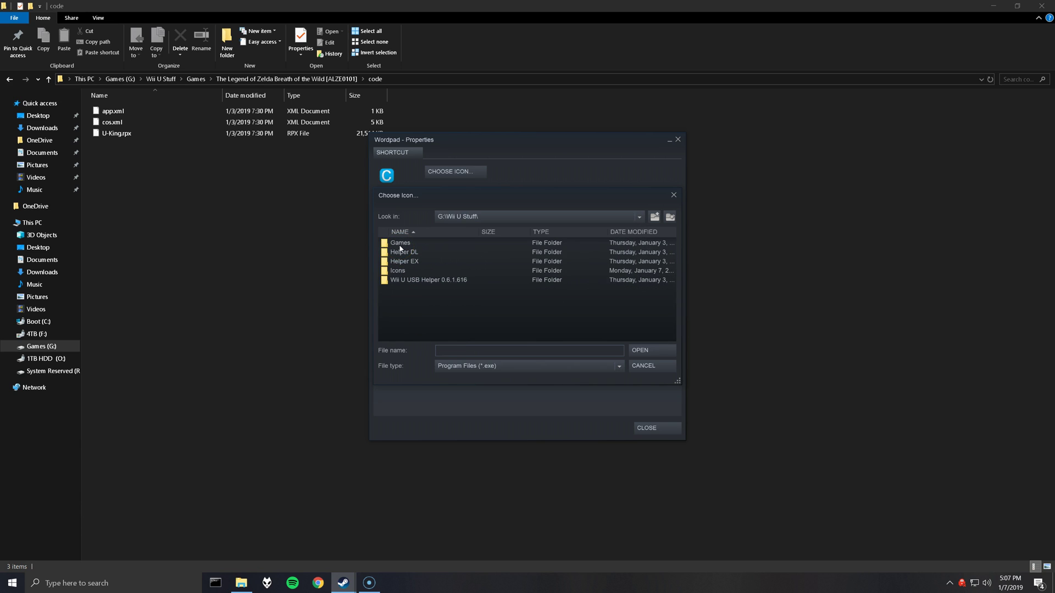
double_click(400, 243)
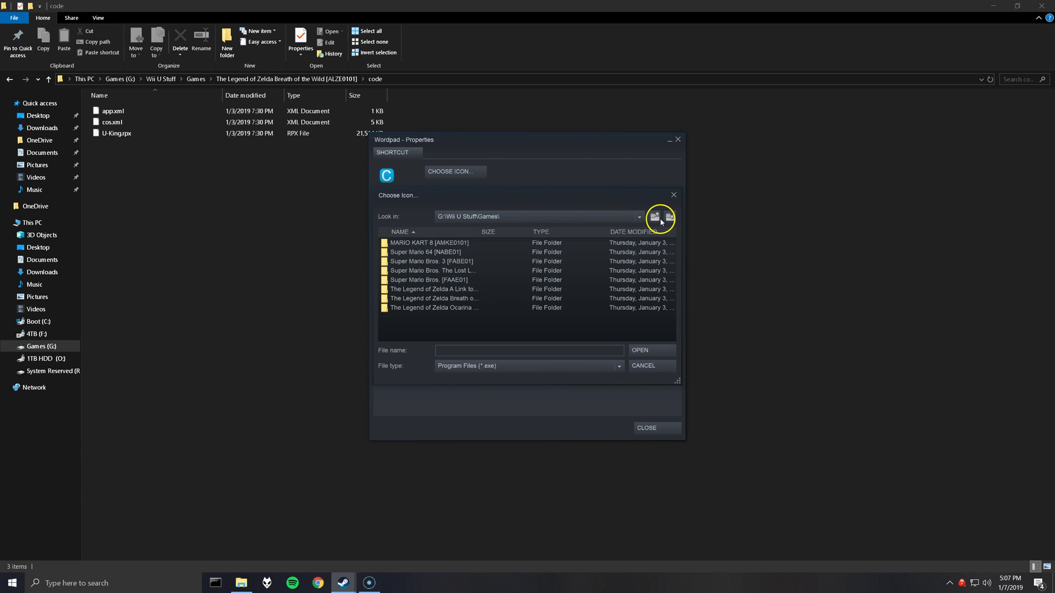
left_click(654, 218)
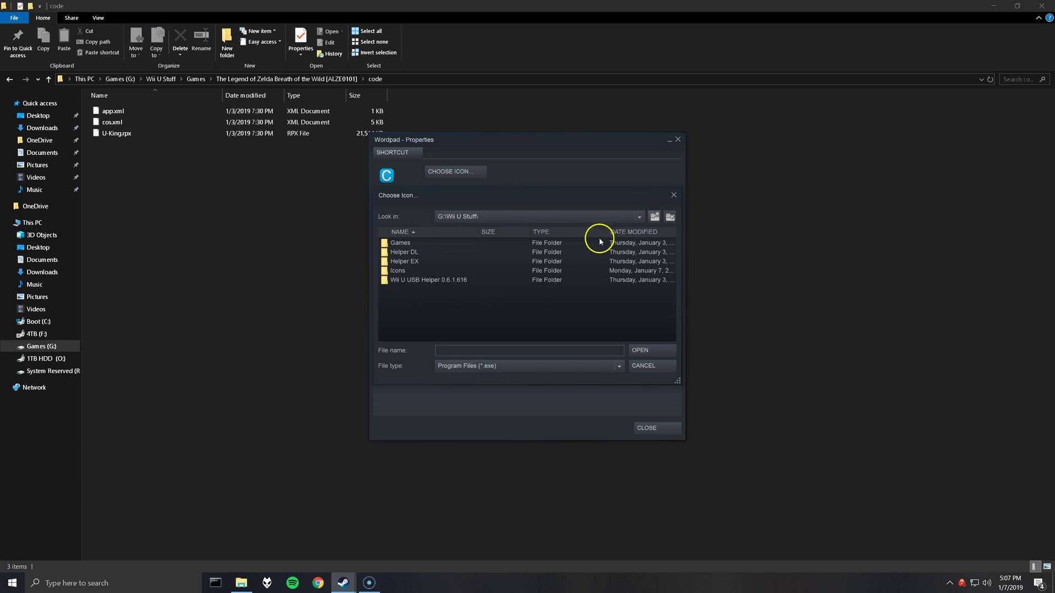
double_click(401, 266)
Show all file types in the icon chooser and set Zelda-BOTW.ico as the shortcut's icon.
left_click(618, 365)
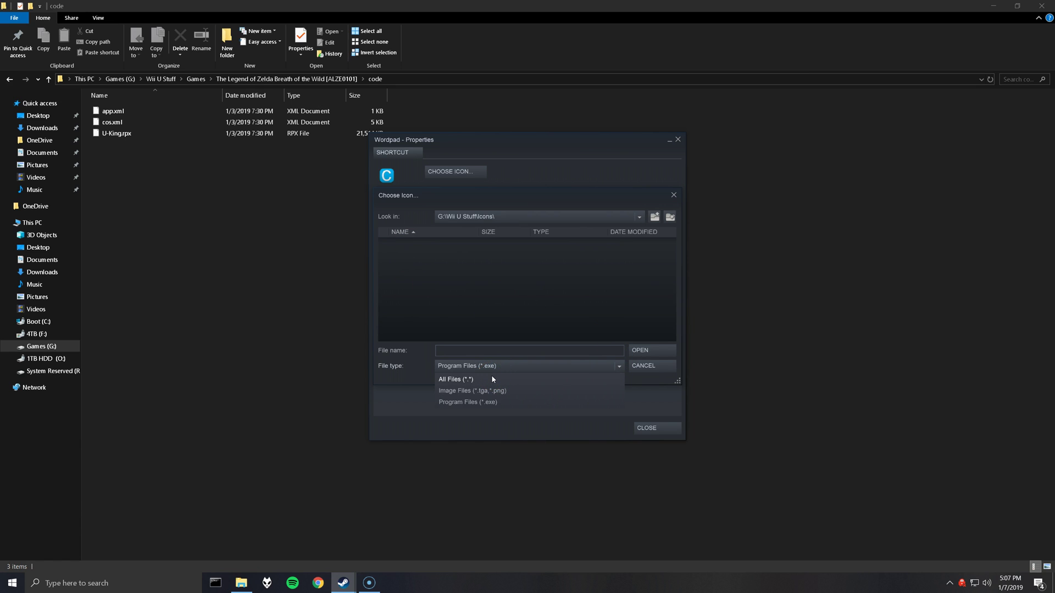
left_click(474, 378)
left_click(473, 379)
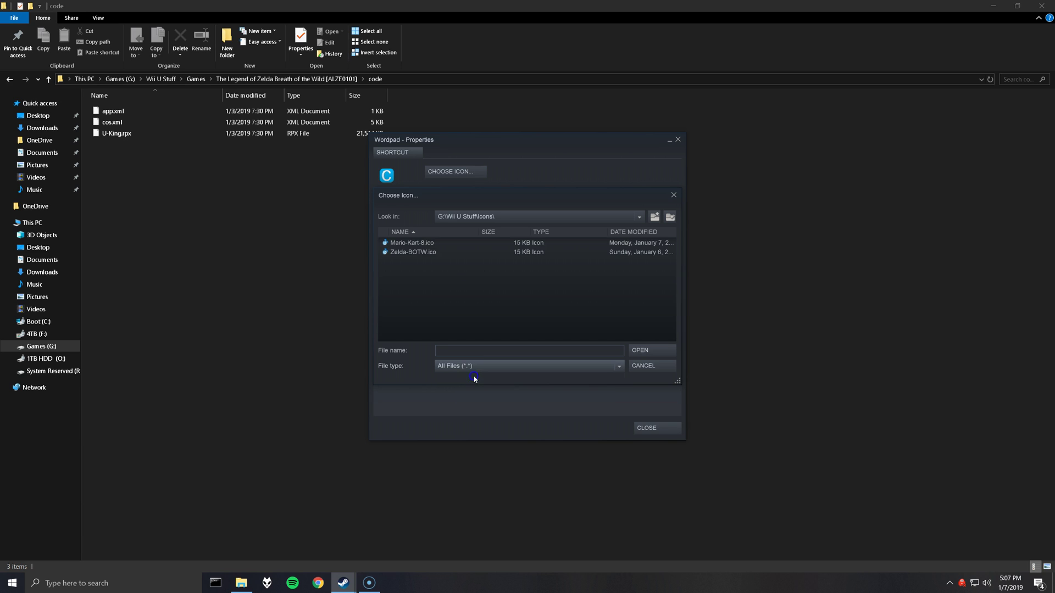
left_click(439, 253)
left_click(649, 348)
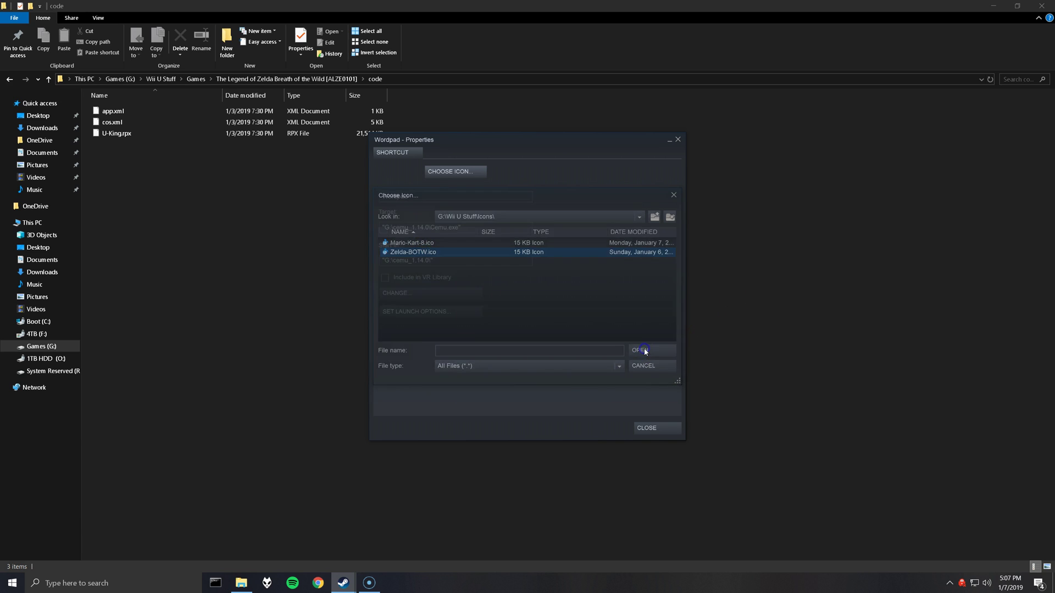
Enter "The Legend of Zelda - Breath of the Wild" again as the shortcut's name and close its properties.
left_click(444, 172)
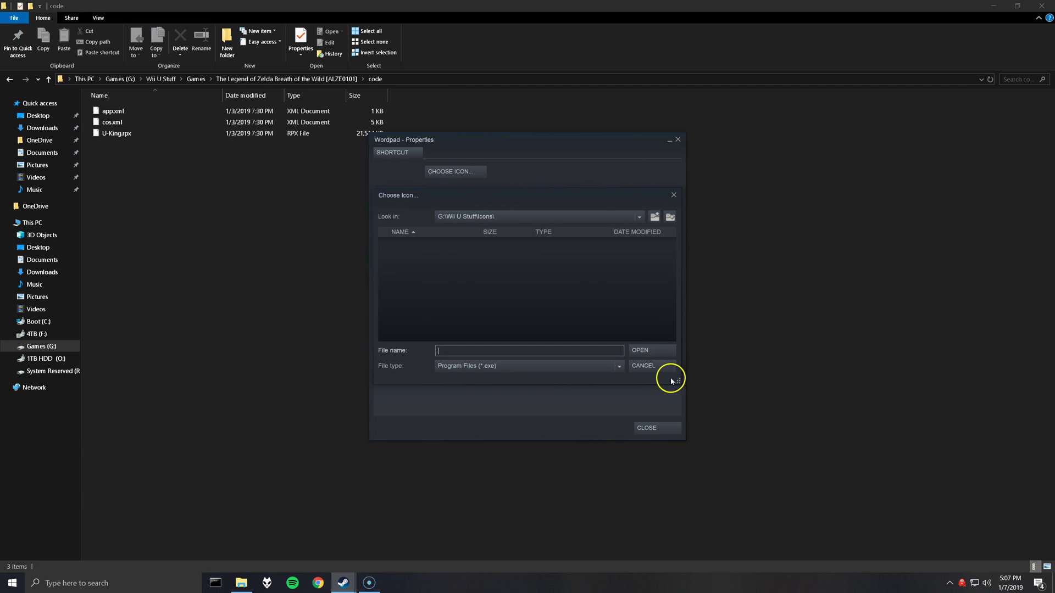
left_click(651, 366)
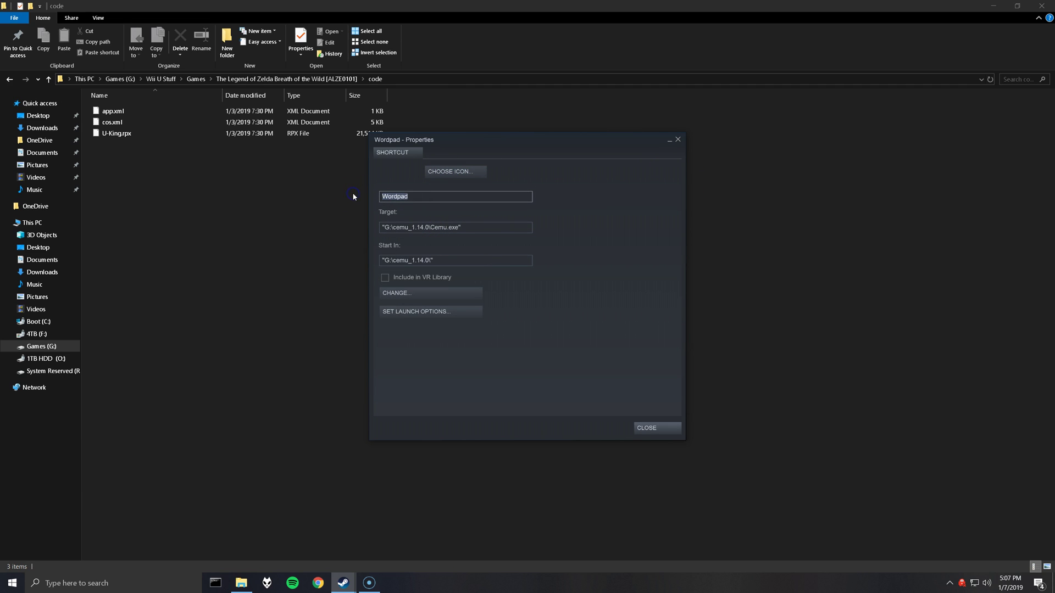
type("The")
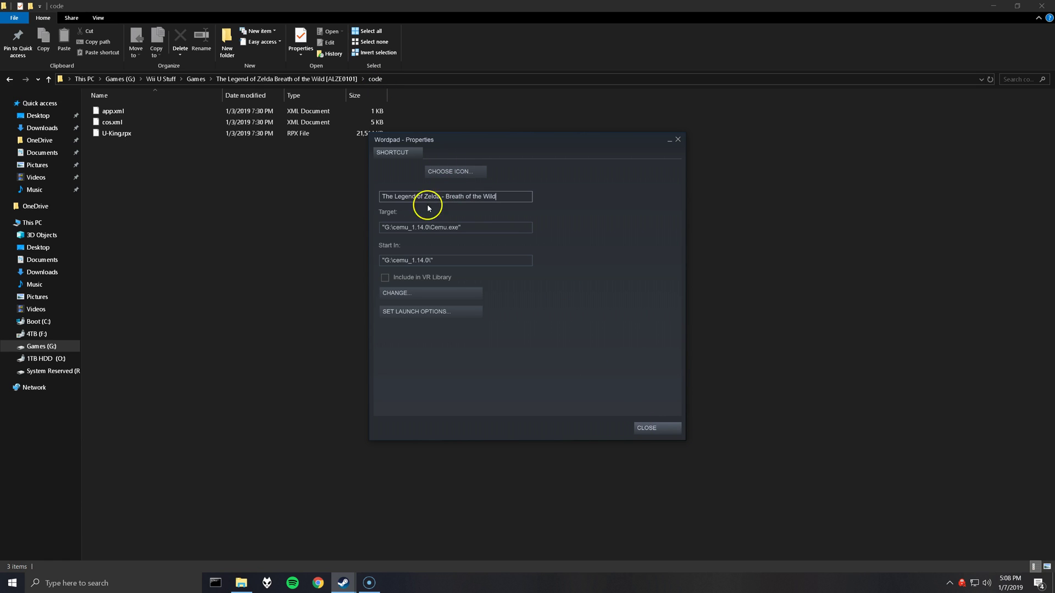
left_click(657, 429)
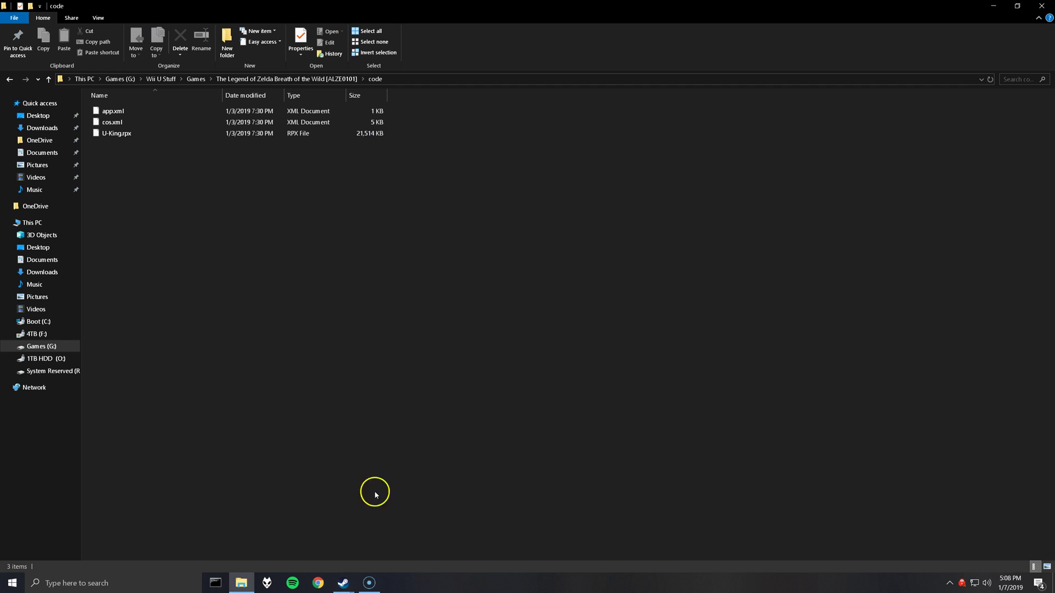
In the Steam library, create a desktop shortcut for The Legend of Zelda - Breath of the Wild.
mouse_move(344, 577)
left_click(338, 553)
scroll(121, 396, "down", 2)
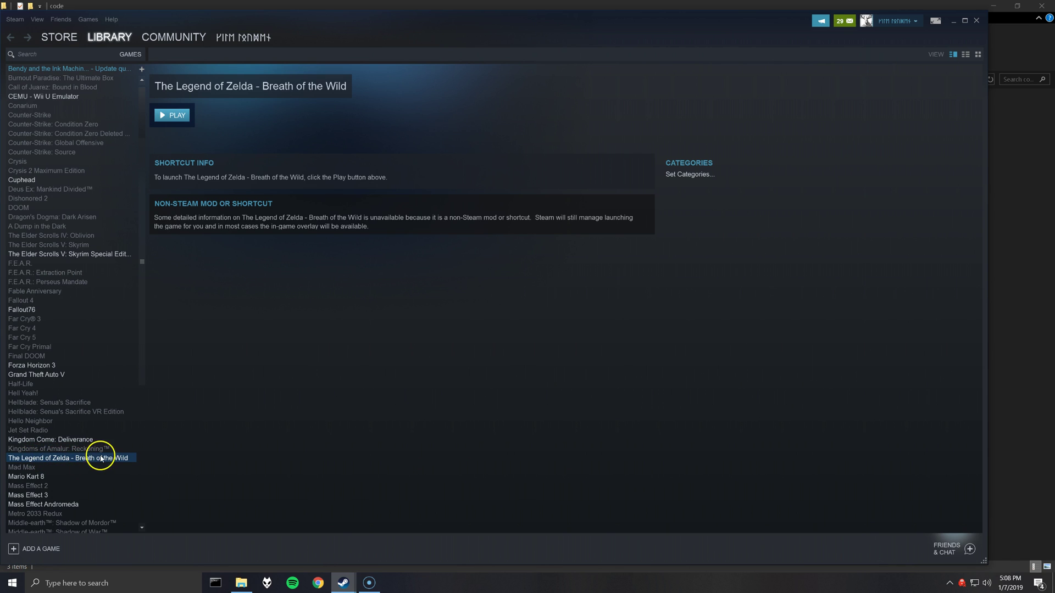
right_click(100, 459)
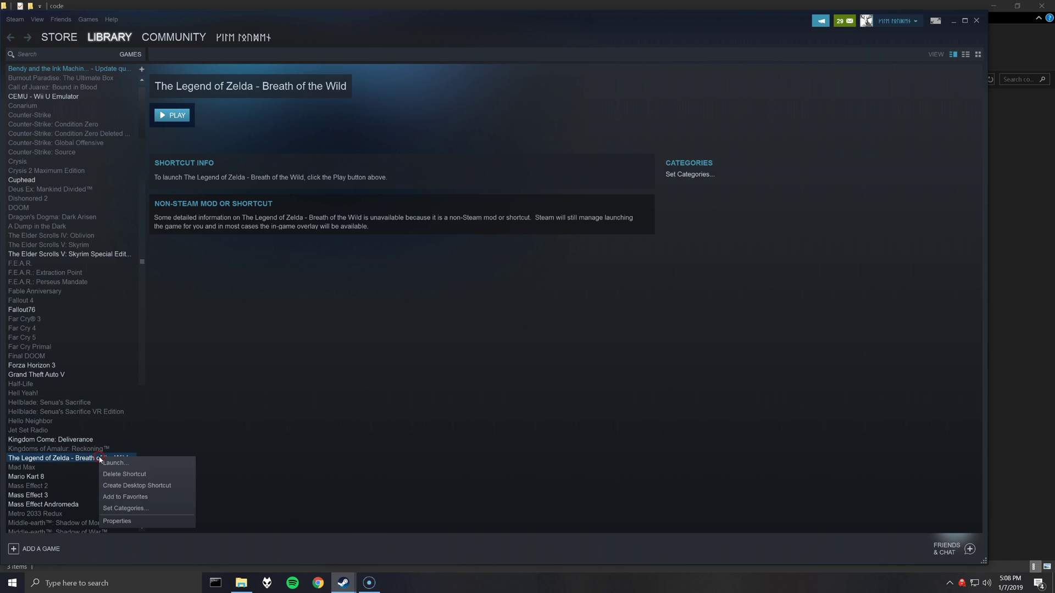
left_click(131, 487)
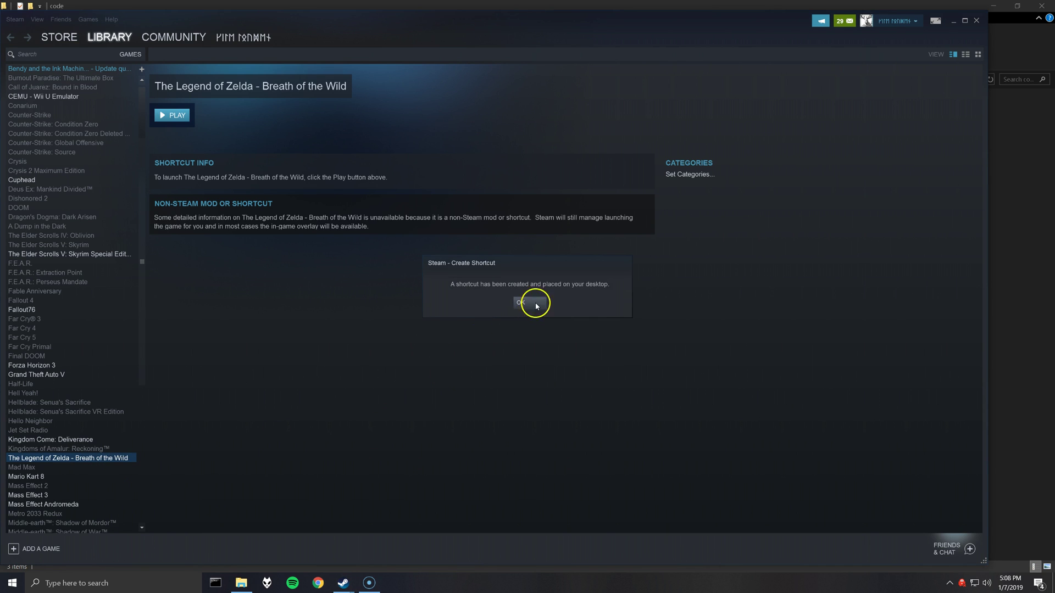
left_click(534, 302)
Switch to File Explorer and launch The Legend of Zelda - Breath of the Wild from its shortcut in the Desktop folder.
left_click(1000, 341)
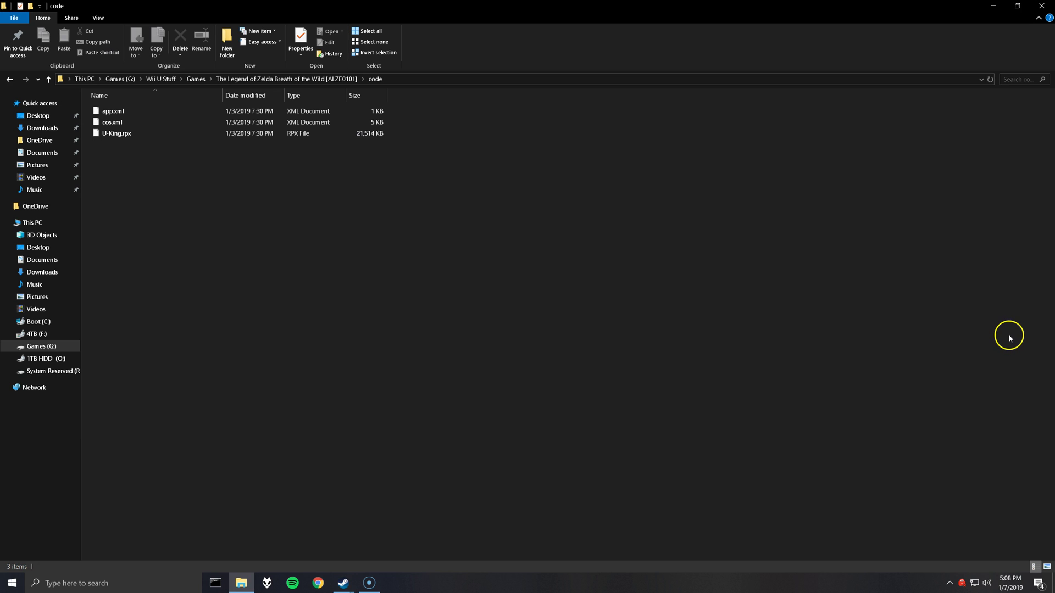
left_click(35, 116)
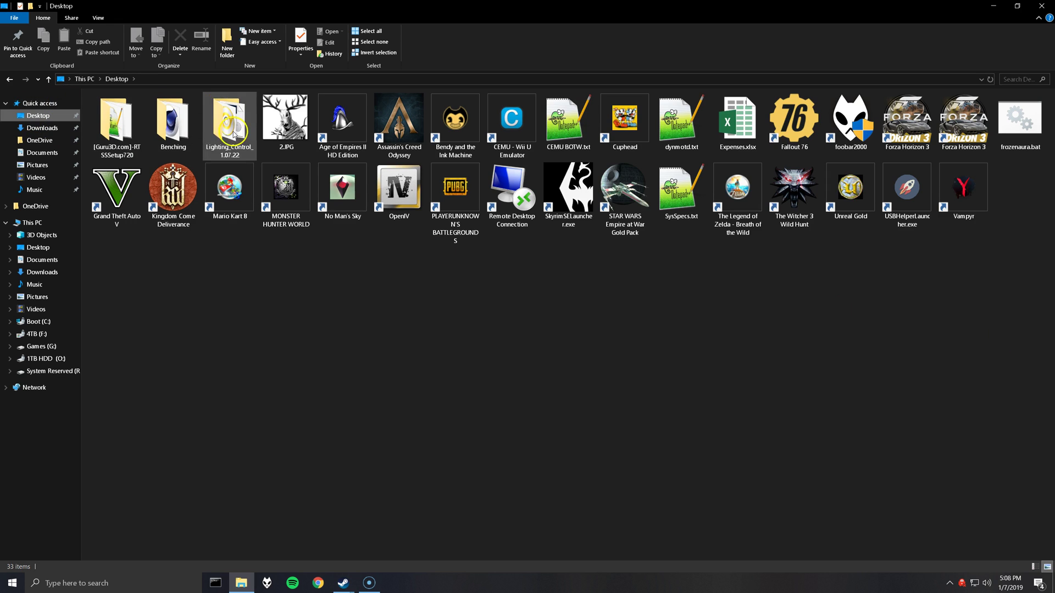
left_click(226, 195)
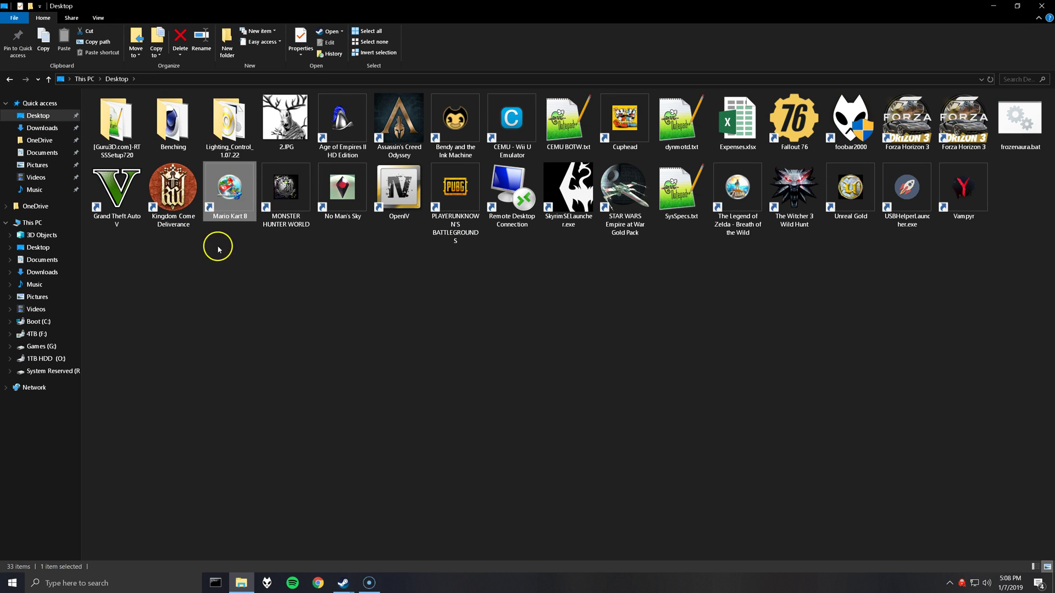
left_click(753, 225)
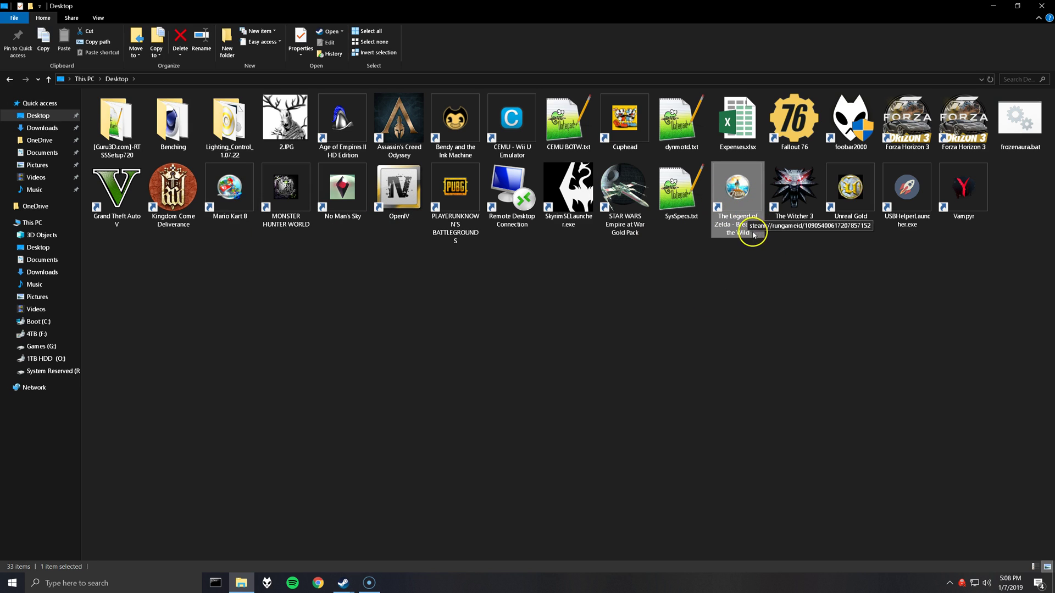
double_click(739, 197)
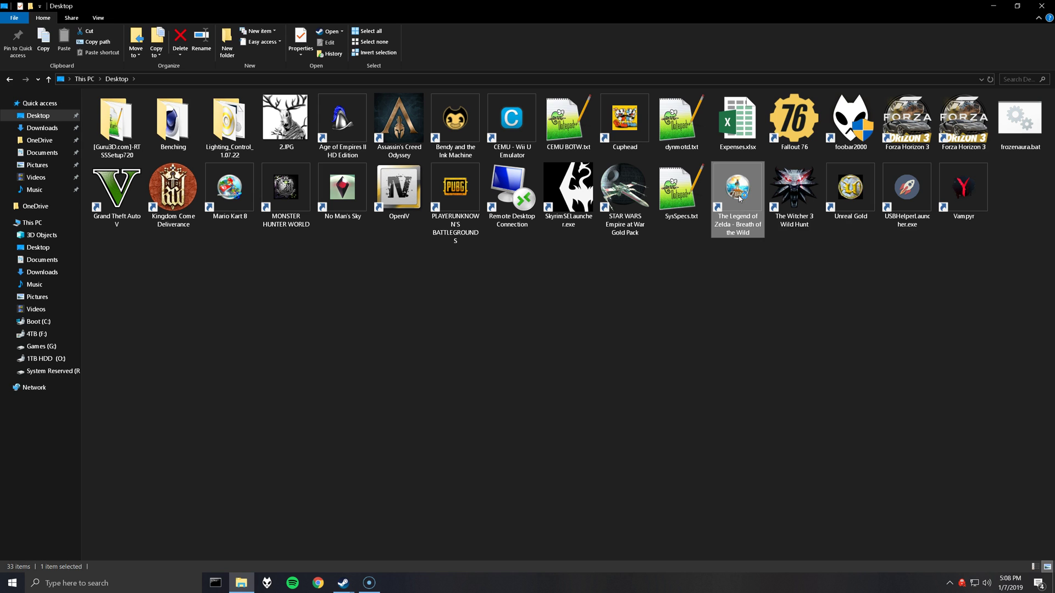
left_click(737, 201)
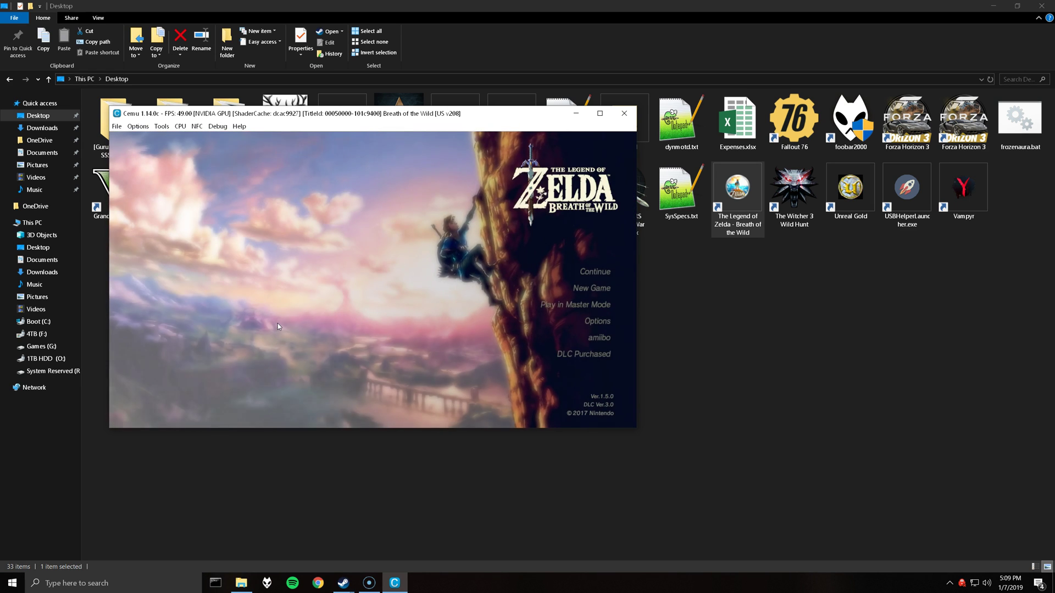
Continue the saved game from Breath of the Wild's title menu in Cemu.
key("Return")
key("Return")
key("Return")
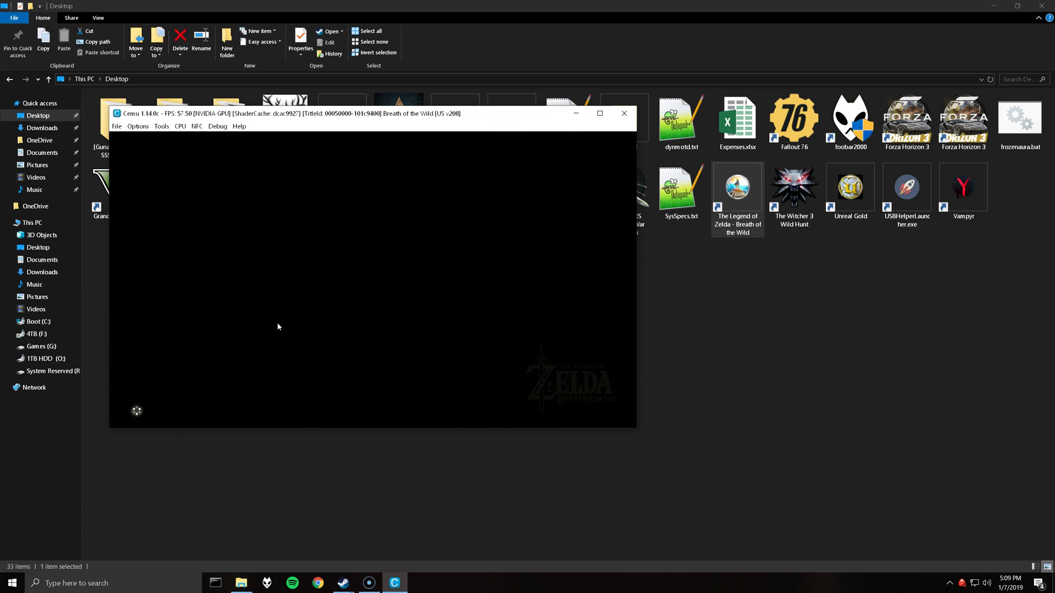